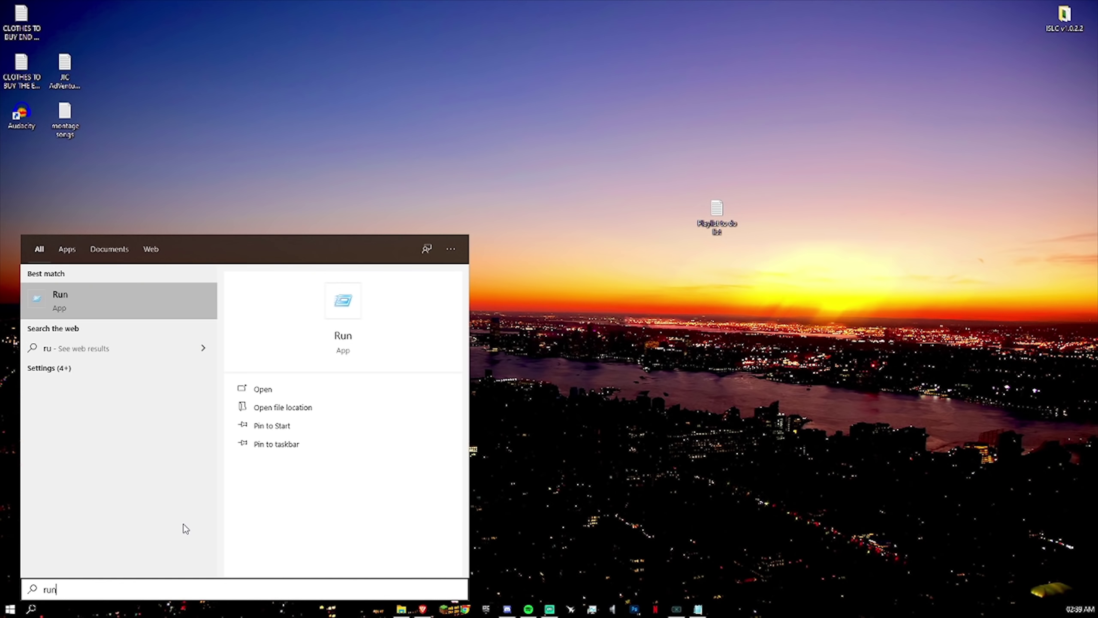
Open the local application data folder by running %localappdata% from the Run dialog
{"action": "left_click", "coordinate": [127, 305]}
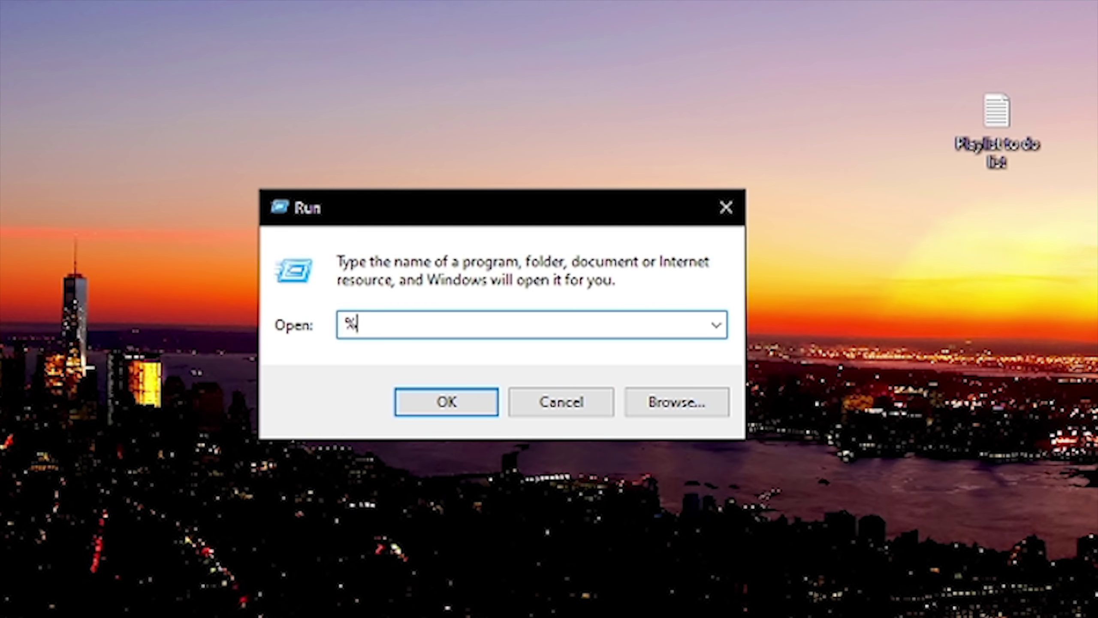
{"action": "key", "text": "BackSpace"}
{"action": "type", "text": "%loc"}
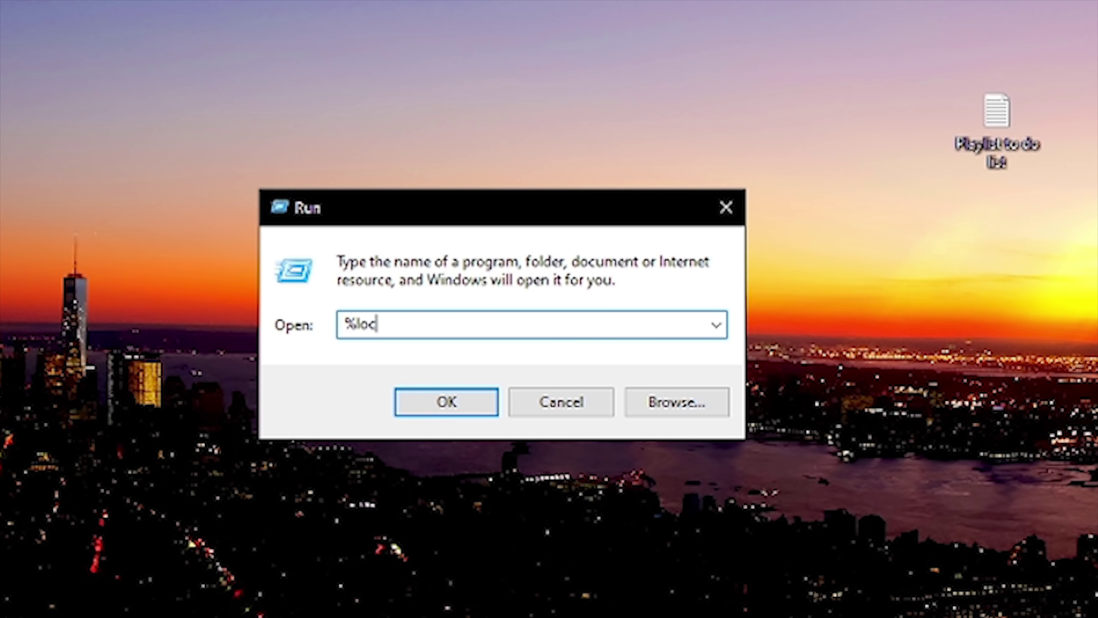
{"action": "type", "text": "alappdat"}
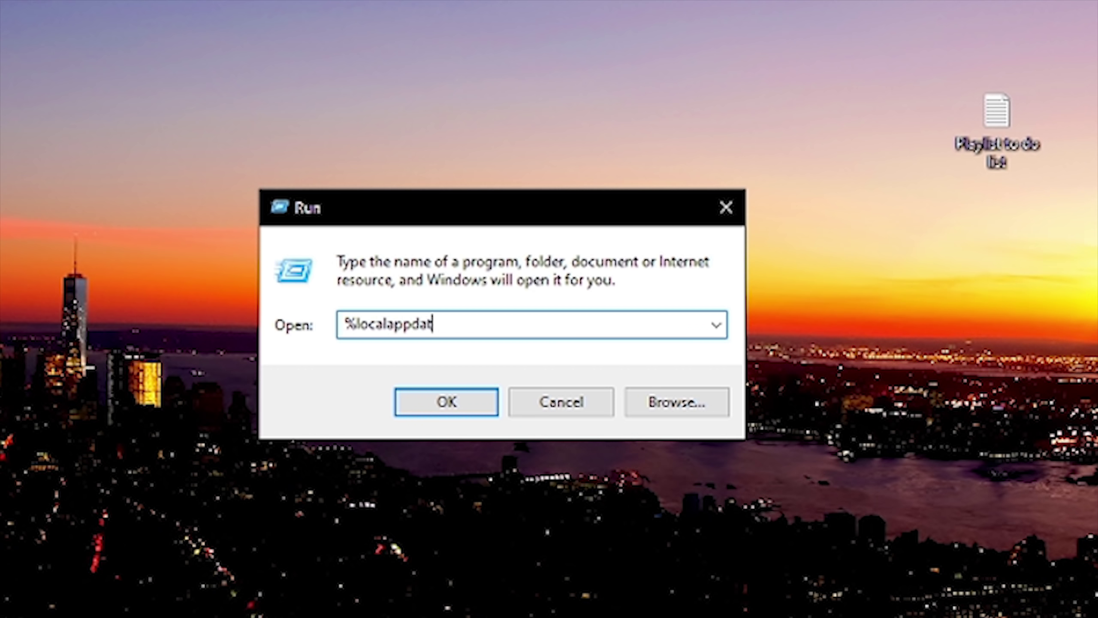
{"action": "type", "text": "a%"}
{"action": "key", "text": "Return"}
Open the Saved folder inside FortniteGame and look briefly into its Config folder
{"action": "scroll", "coordinate": [493, 259], "scroll_direction": "down", "scroll_amount": 1}
{"action": "scroll", "coordinate": [524, 284], "scroll_direction": "down", "scroll_amount": 2}
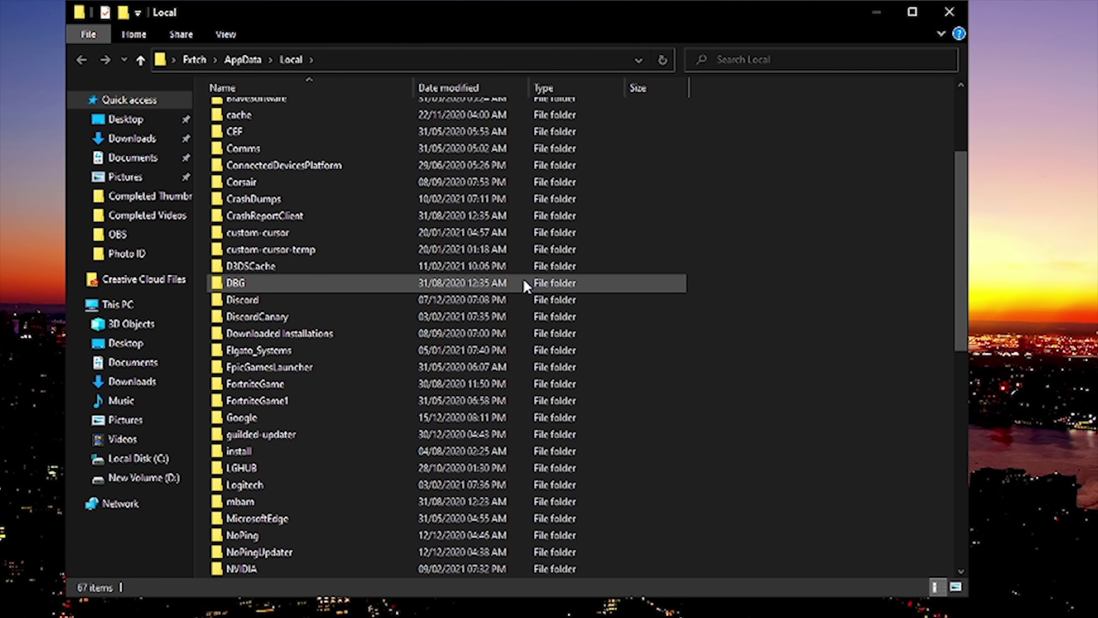
{"action": "double_click", "coordinate": [332, 384]}
{"action": "double_click", "coordinate": [243, 112]}
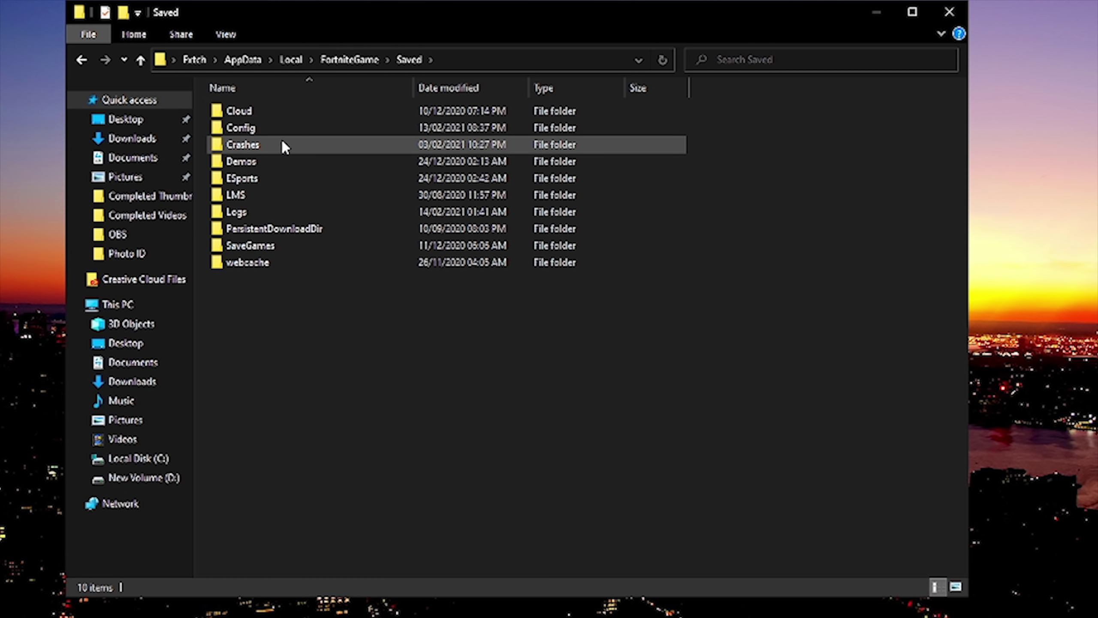
{"action": "double_click", "coordinate": [253, 127]}
{"action": "left_click", "coordinate": [81, 59]}
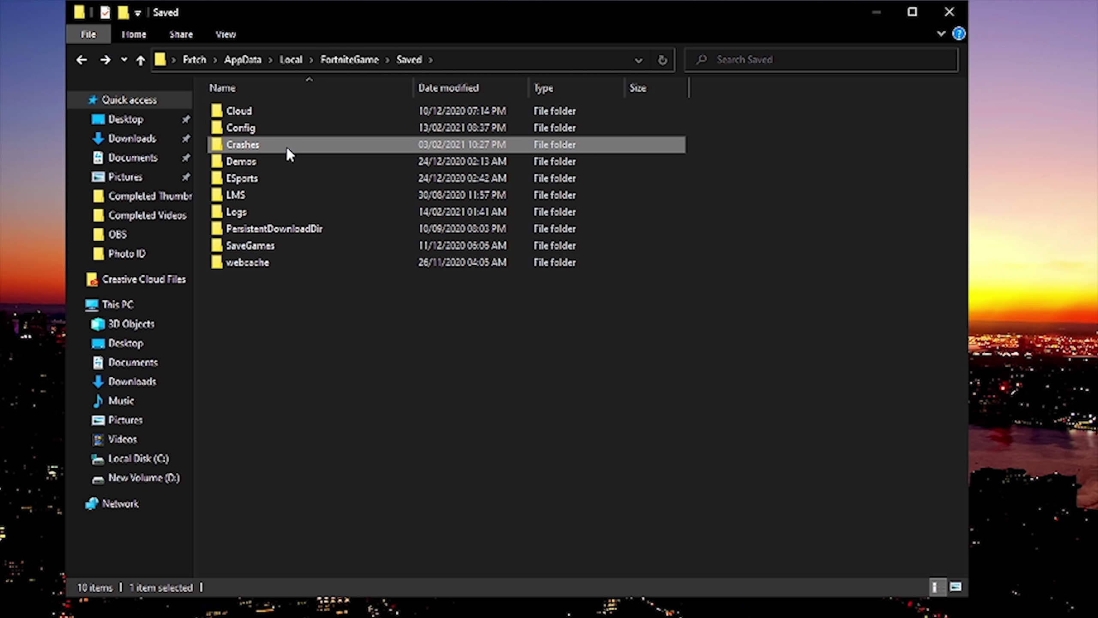
Delete everything inside the Crashes folder and return to the Saved folder
{"action": "double_click", "coordinate": [285, 144]}
{"action": "left_click_drag", "start_coordinate": [380, 253], "coordinate": [292, 115]}
{"action": "right_click", "coordinate": [292, 115]}
{"action": "left_click", "coordinate": [361, 362]}
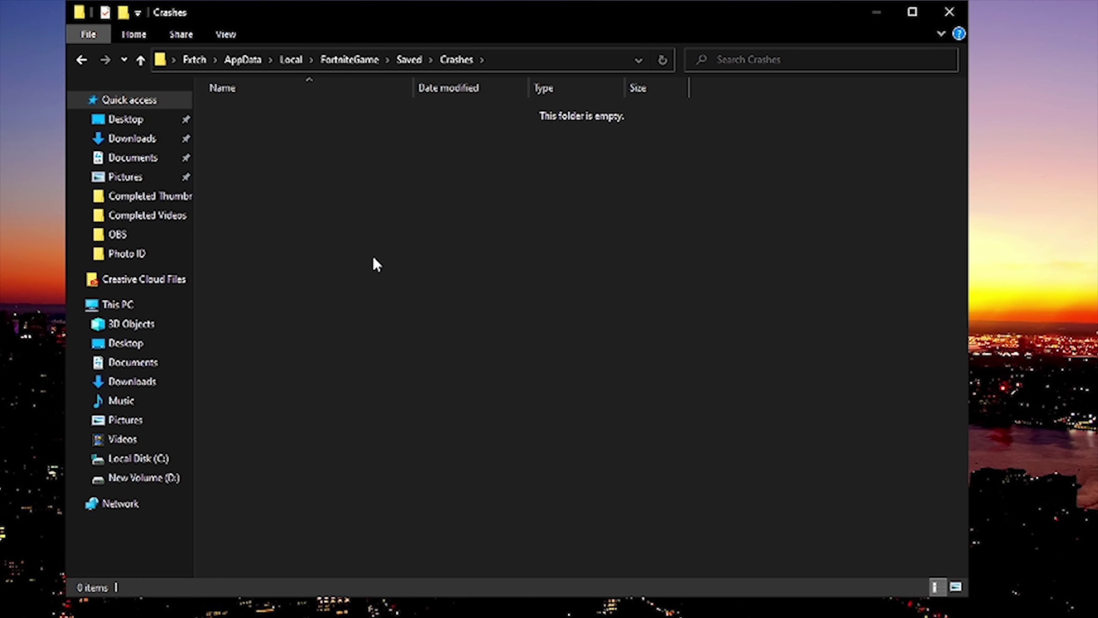
{"action": "key", "text": "BackSpace"}
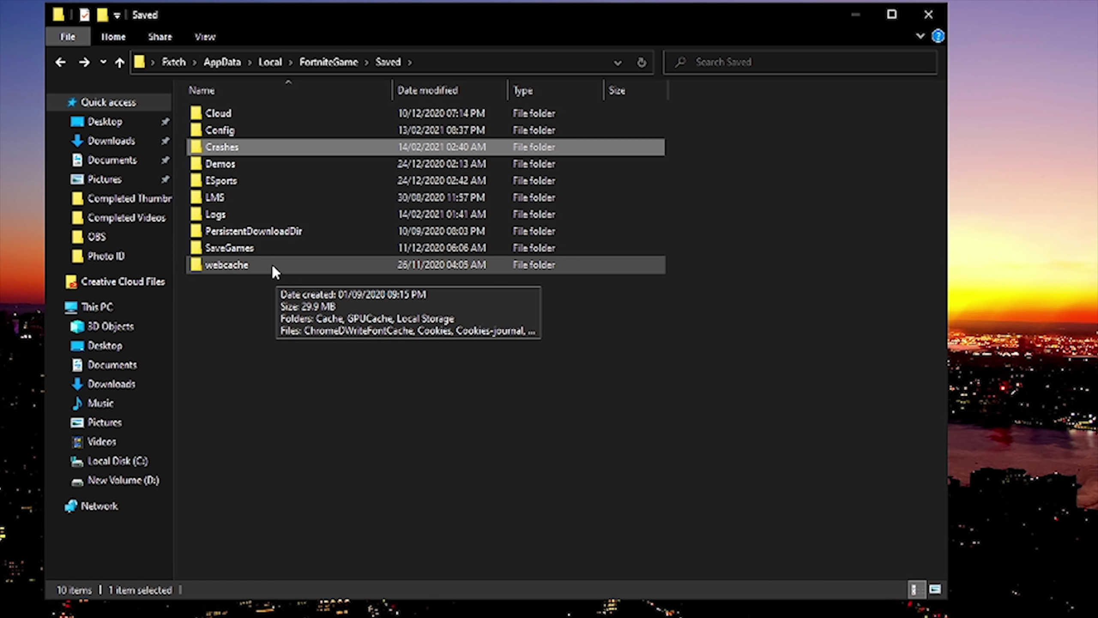
Select all files and folders inside the webcache folder and bring up their available actions
{"action": "double_click", "coordinate": [271, 264]}
{"action": "left_click_drag", "start_coordinate": [496, 279], "coordinate": [309, 84]}
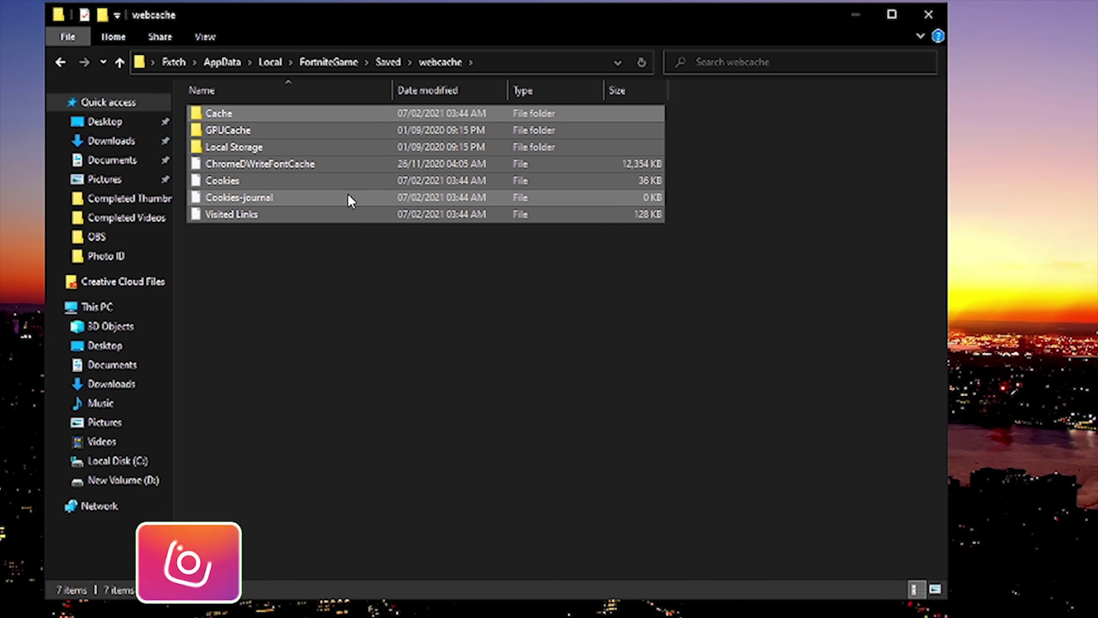
{"action": "left_click_drag", "start_coordinate": [386, 6], "coordinate": [386, 0]}
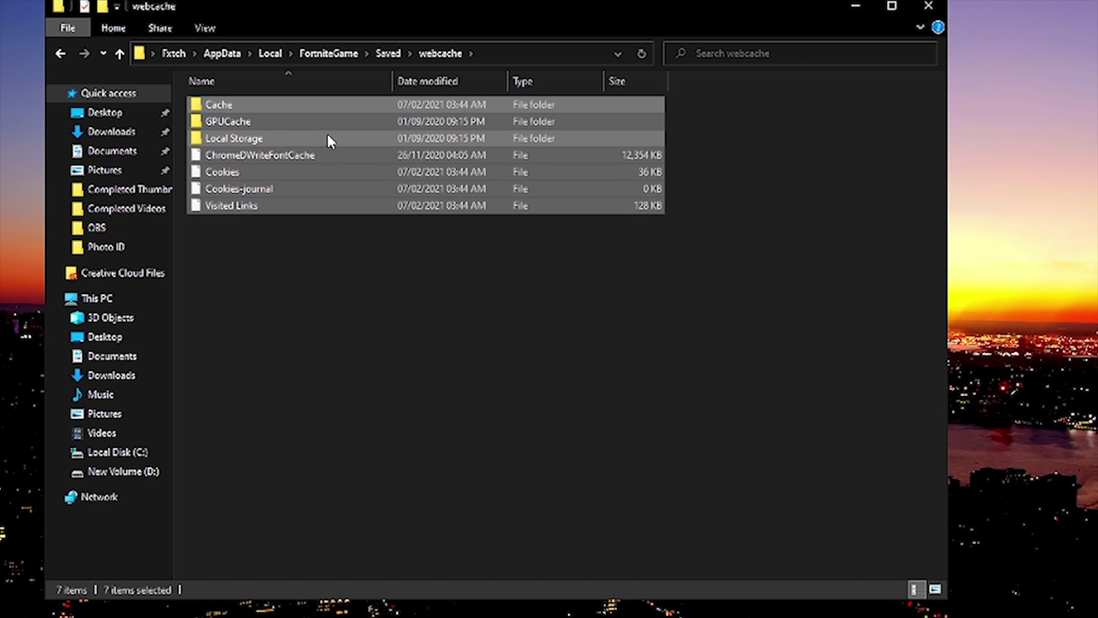
{"action": "right_click", "coordinate": [353, 121]}
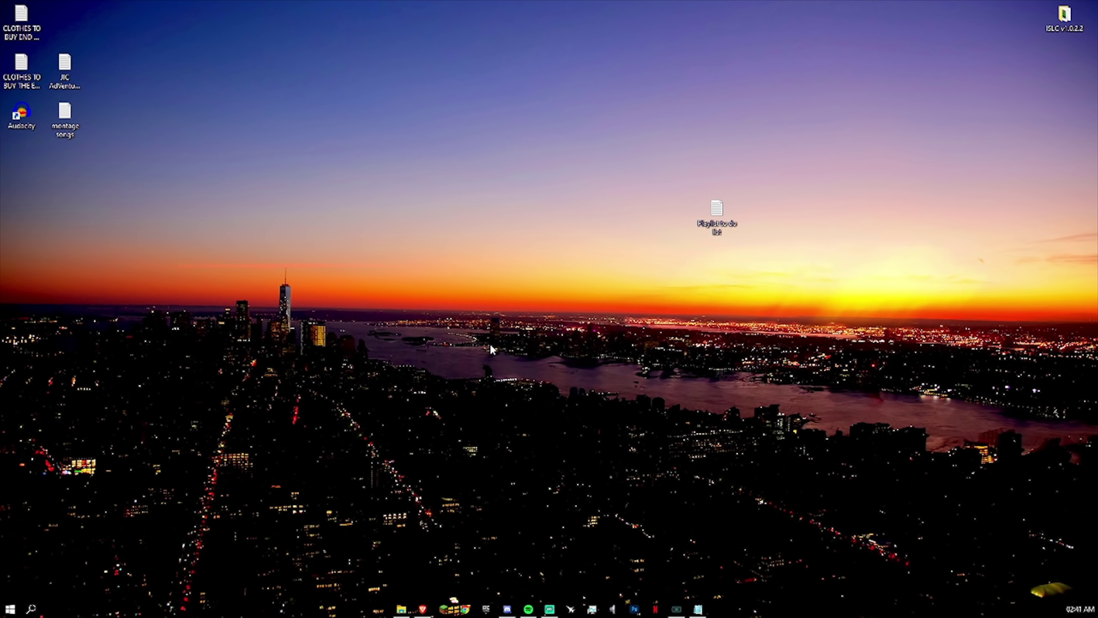
Find and launch GeForce Experience, then check for graphics driver updates
{"action": "right_click", "coordinate": [477, 326]}
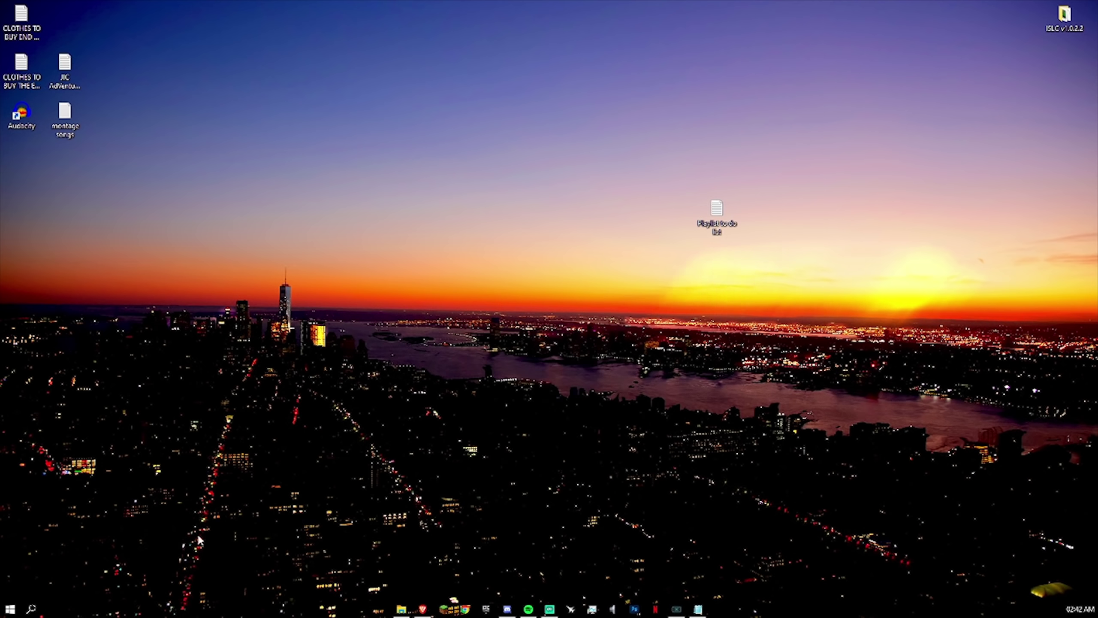
{"action": "left_click", "coordinate": [30, 609]}
{"action": "type", "text": "nvidia"}
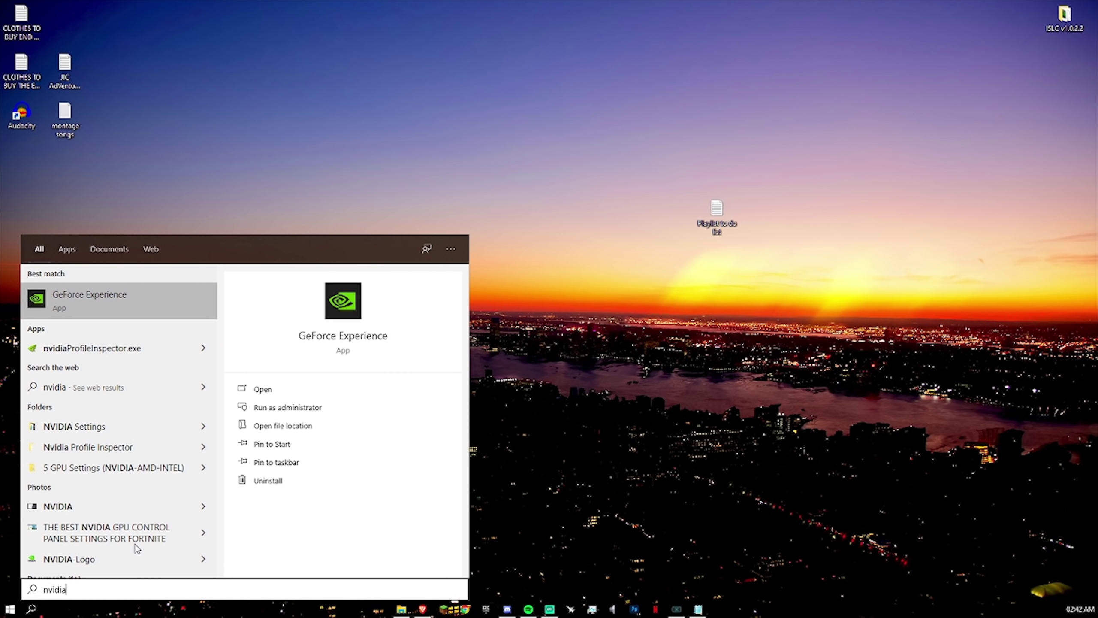
{"action": "right_click", "coordinate": [126, 308]}
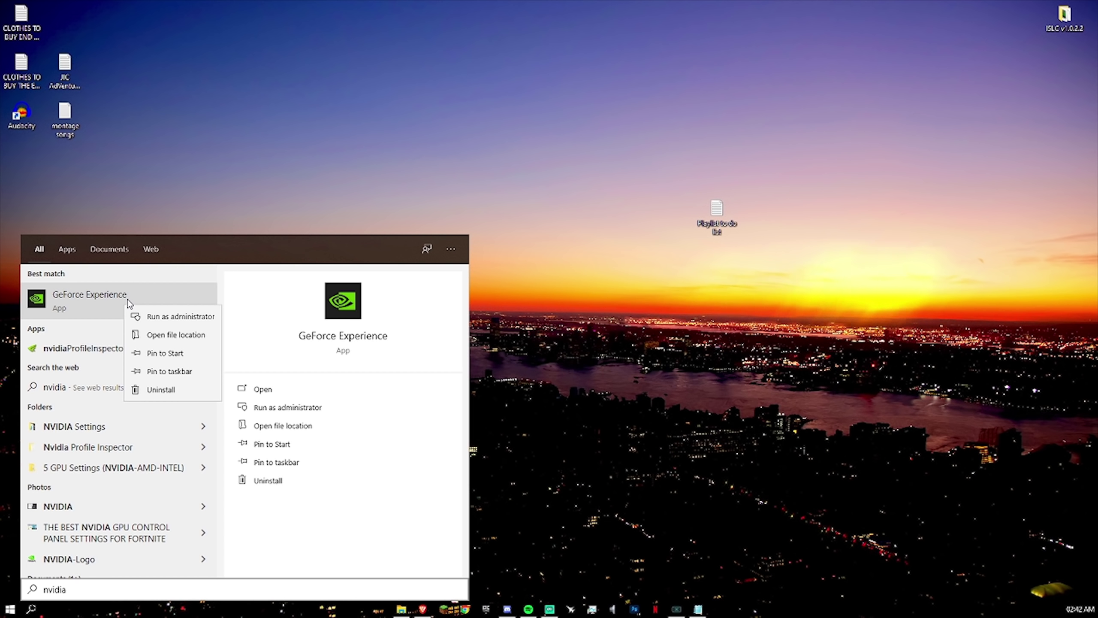
{"action": "left_click", "coordinate": [122, 294]}
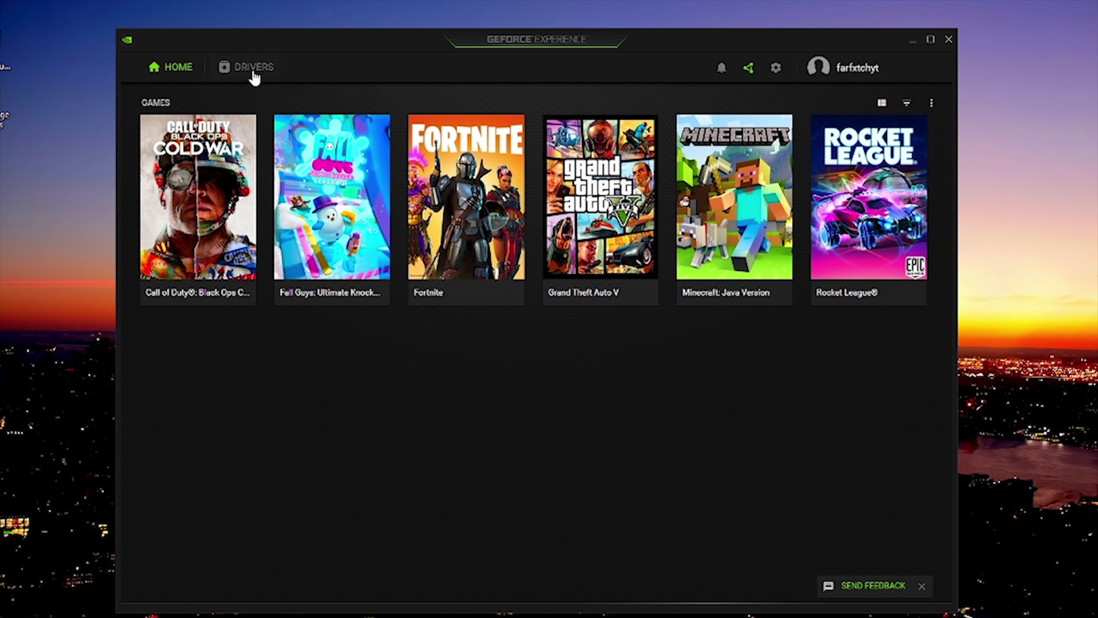
{"action": "left_click", "coordinate": [254, 76]}
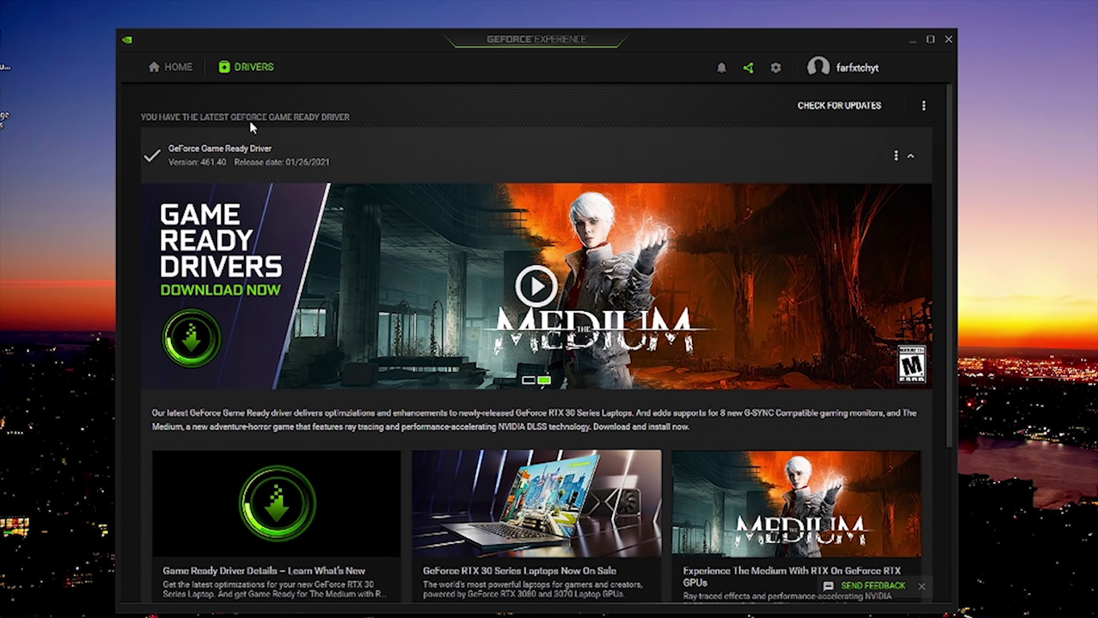
{"action": "left_click", "coordinate": [847, 108]}
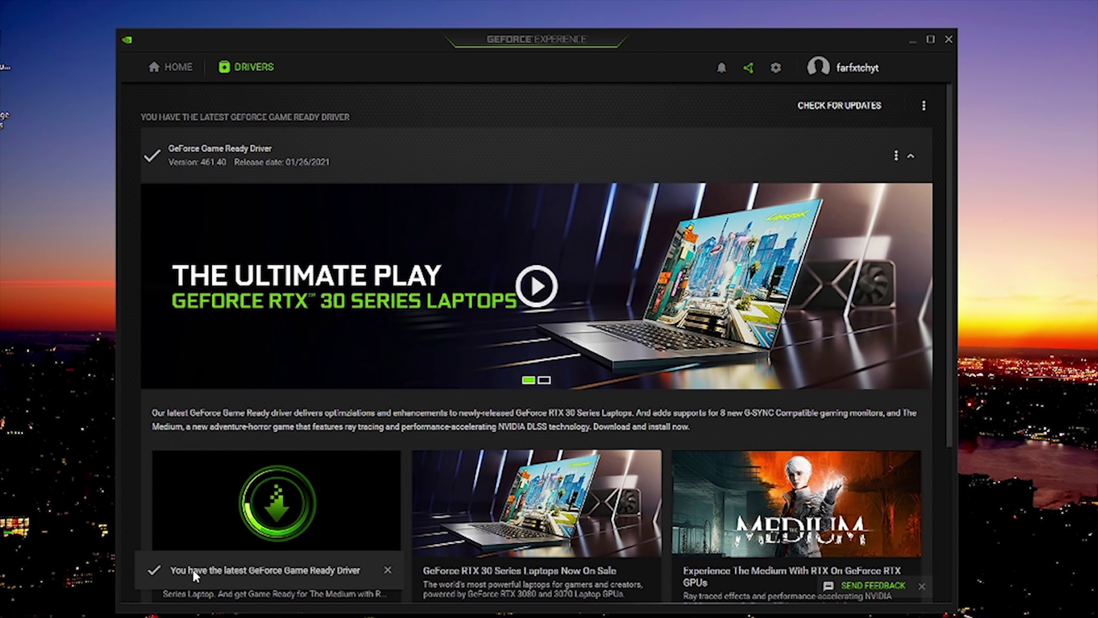
Examine the GeForce Game Ready Driver page, including the driver version, release date and feature articles
{"action": "scroll", "coordinate": [953, 250], "scroll_direction": "down", "scroll_amount": 1}
{"action": "scroll", "coordinate": [954, 251], "scroll_direction": "down", "scroll_amount": 5}
{"action": "scroll", "coordinate": [955, 199], "scroll_direction": "up", "scroll_amount": 6}
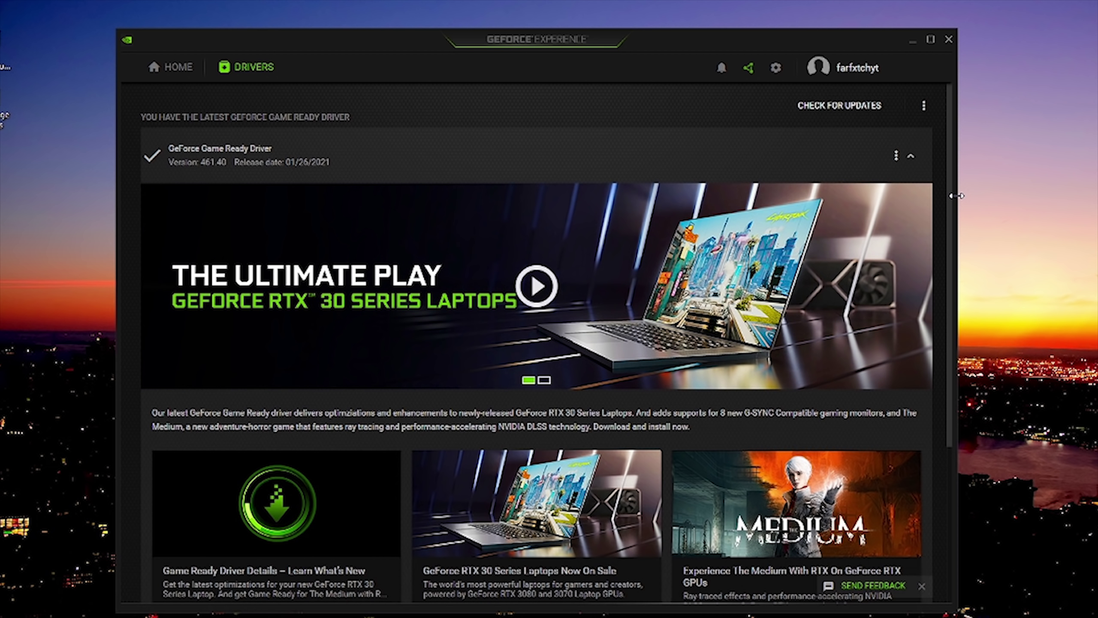
{"action": "scroll", "coordinate": [908, 243], "scroll_direction": "down", "scroll_amount": 5}
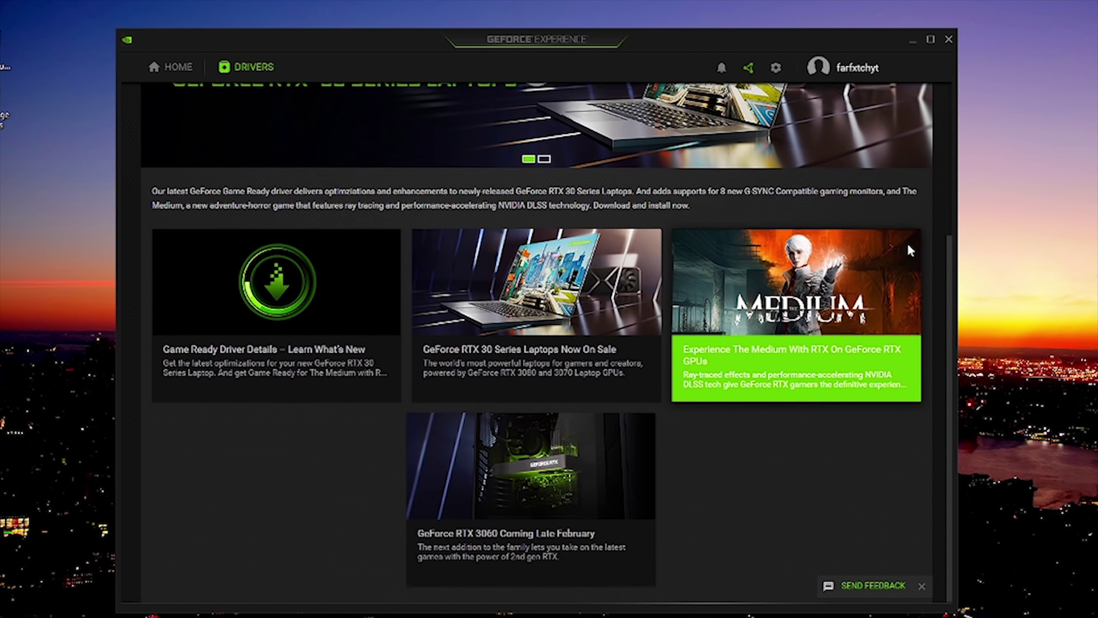
{"action": "scroll", "coordinate": [910, 242], "scroll_direction": "up", "scroll_amount": 5}
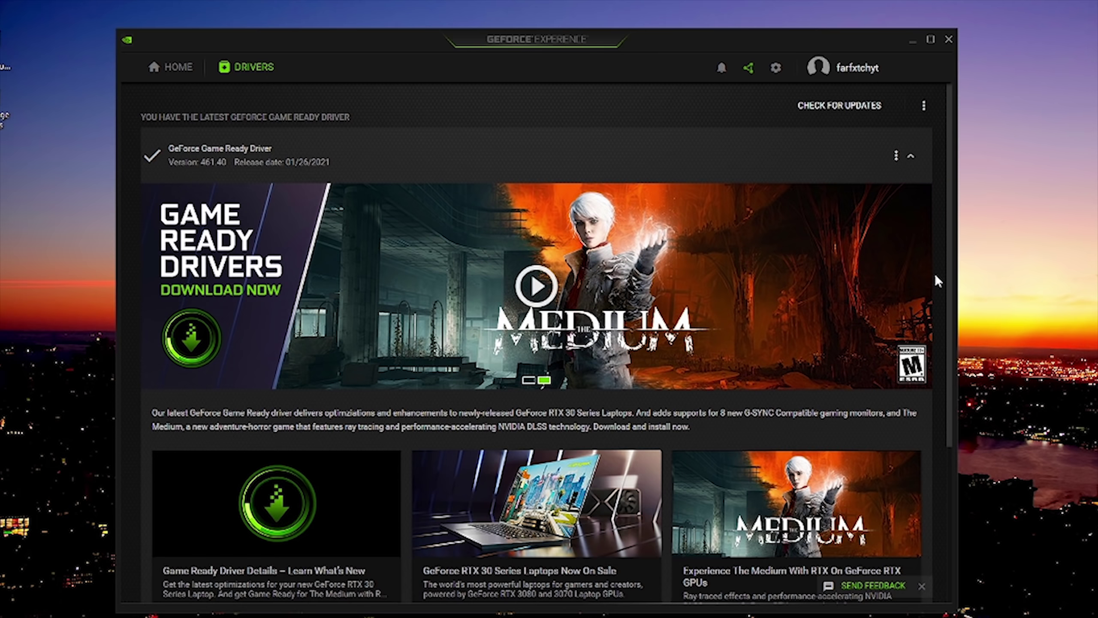
{"action": "scroll", "coordinate": [929, 400], "scroll_direction": "down", "scroll_amount": 3}
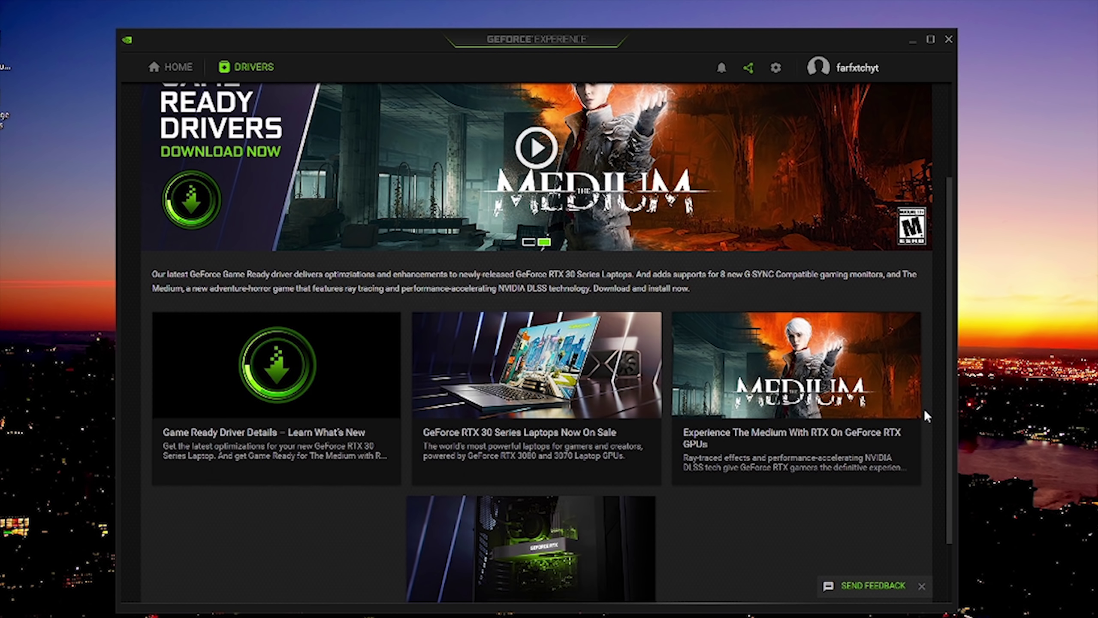
{"action": "scroll", "coordinate": [922, 408], "scroll_direction": "up", "scroll_amount": 3}
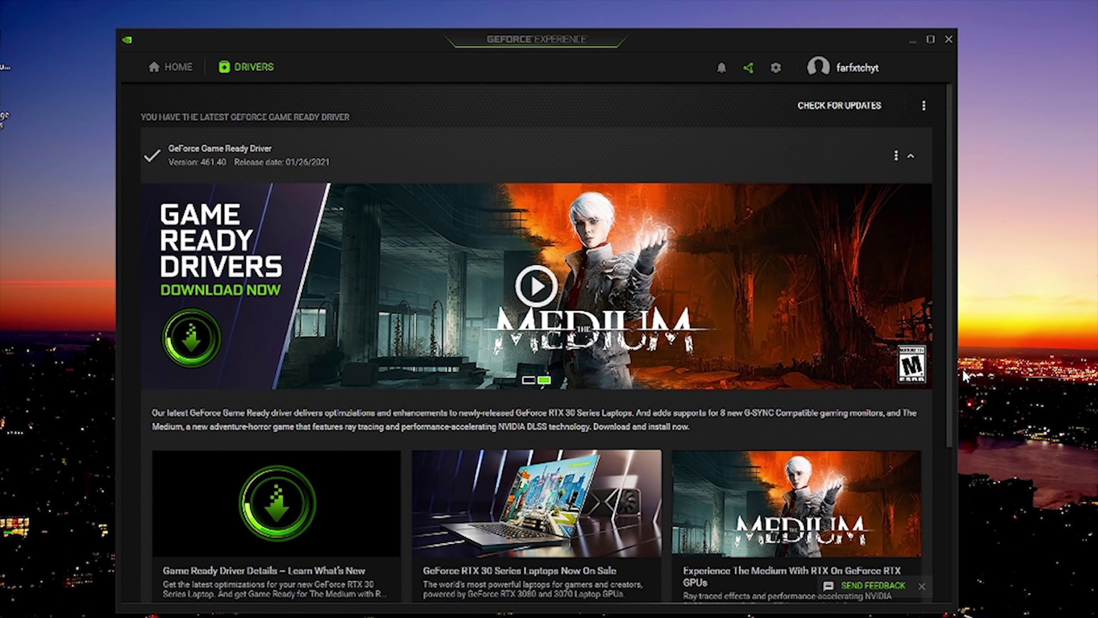
{"action": "scroll", "coordinate": [919, 380], "scroll_direction": "down", "scroll_amount": 5}
{"action": "scroll", "coordinate": [917, 377], "scroll_direction": "up", "scroll_amount": 5}
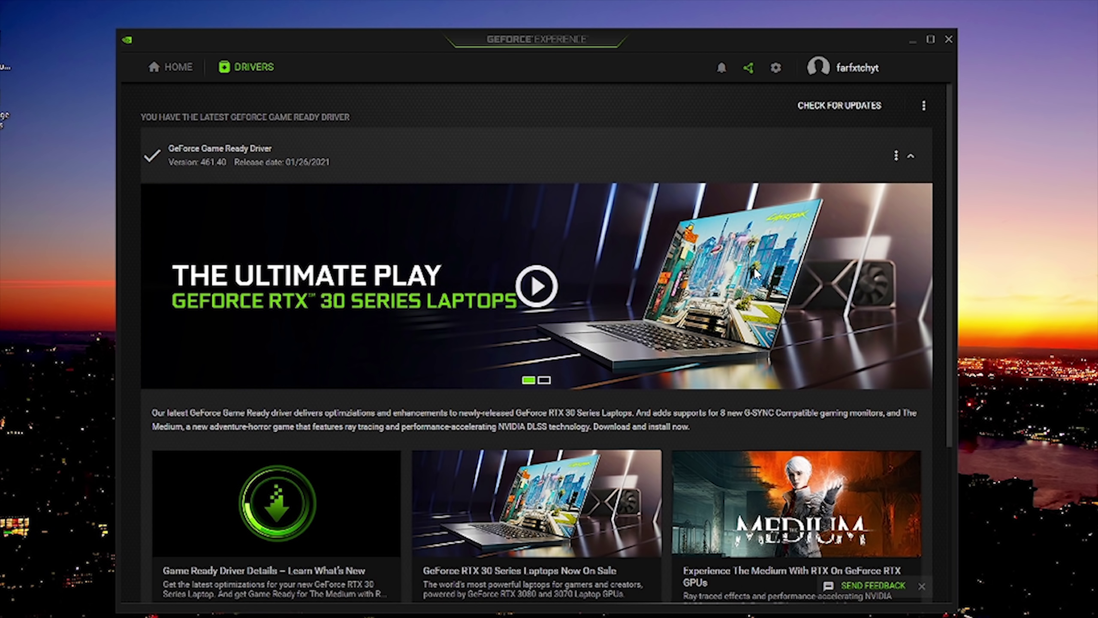
{"action": "scroll", "coordinate": [819, 297], "scroll_direction": "down", "scroll_amount": 5}
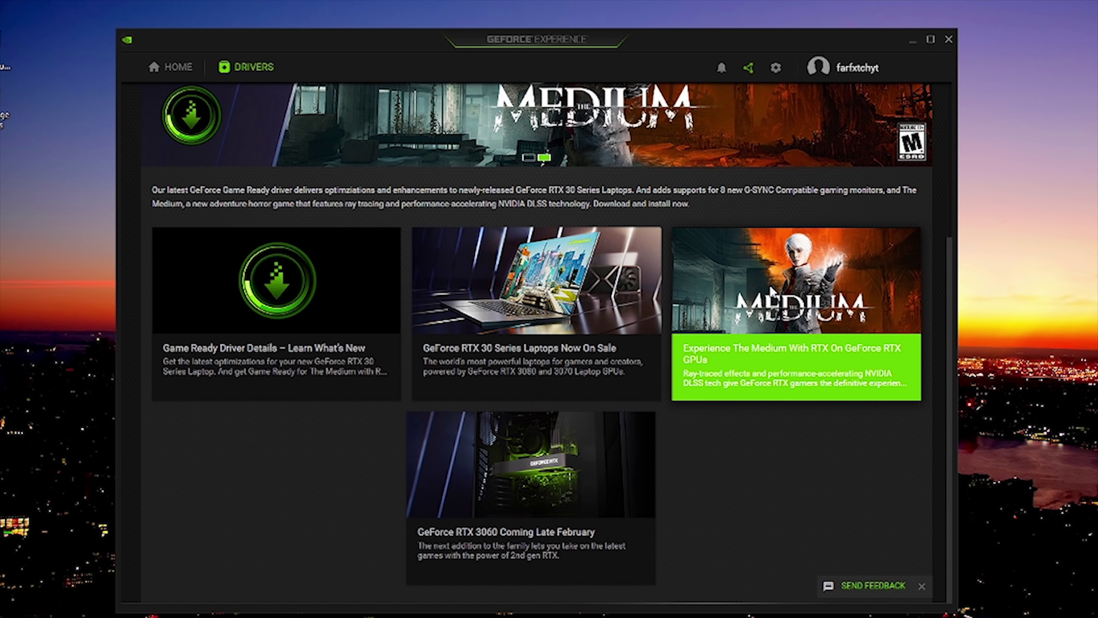
{"action": "scroll", "coordinate": [820, 298], "scroll_direction": "up", "scroll_amount": 5}
{"action": "left_click_drag", "start_coordinate": [678, 31], "coordinate": [661, 44]}
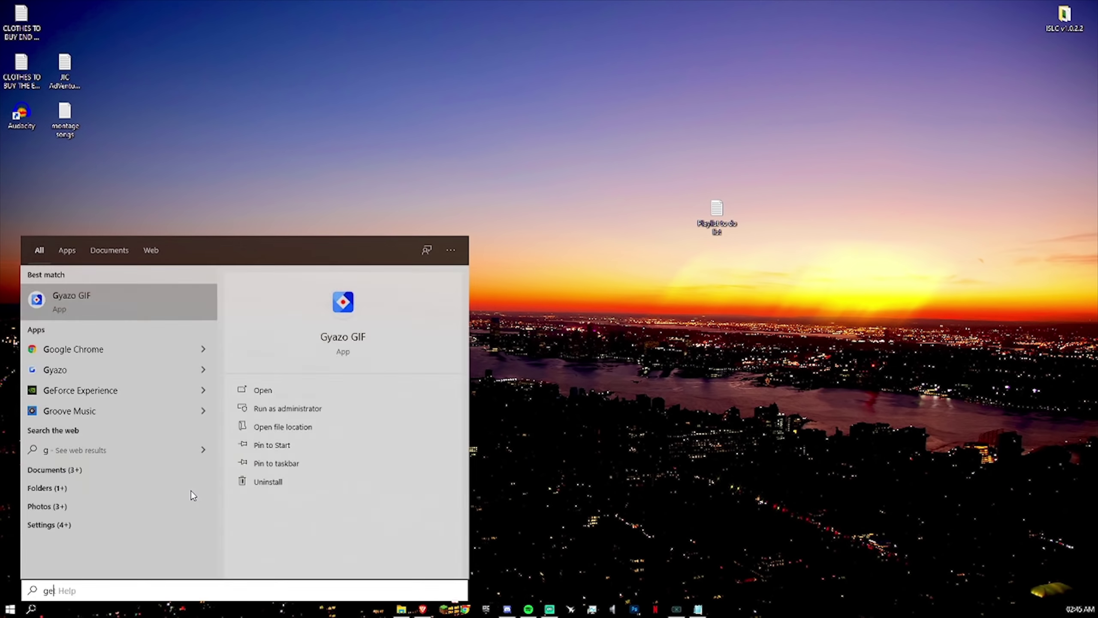
{"action": "type", "text": "gefor"}
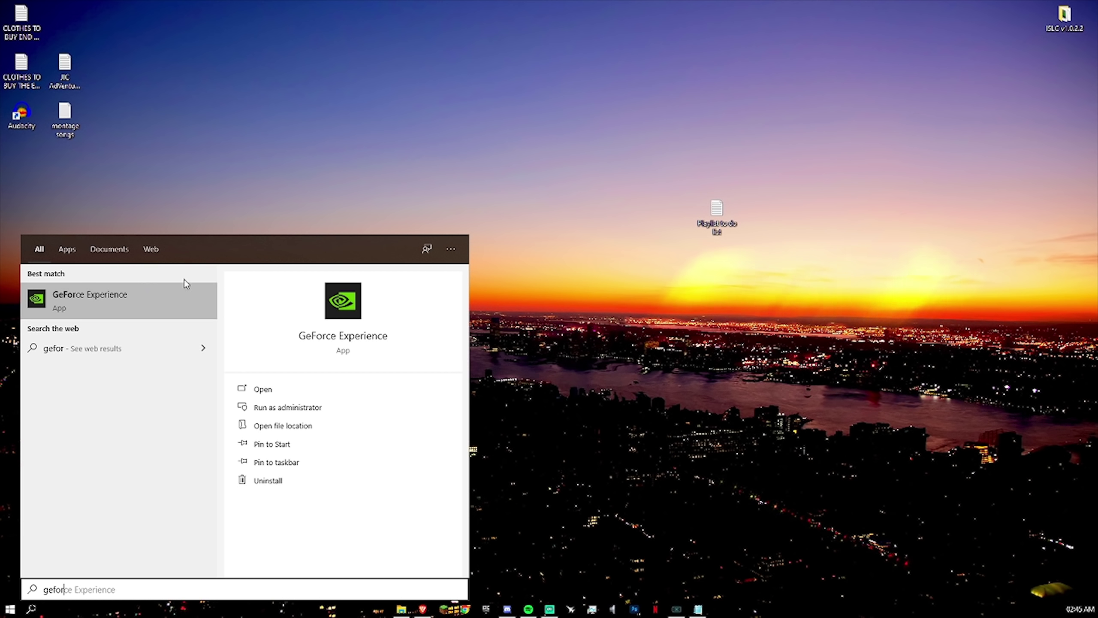
{"action": "right_click", "coordinate": [147, 290]}
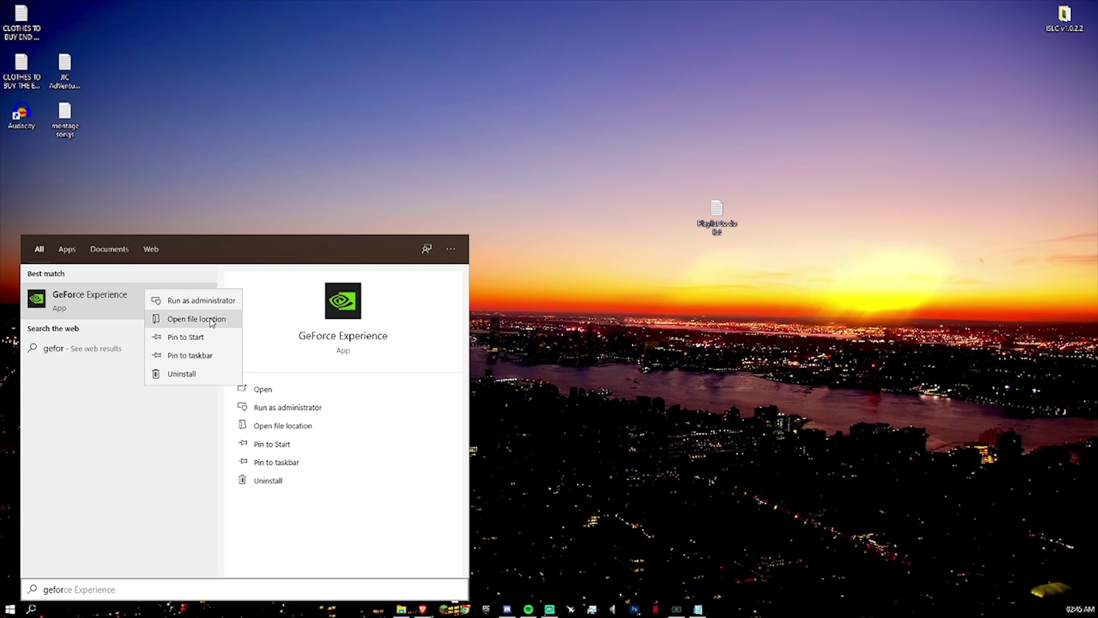
{"action": "left_click", "coordinate": [580, 367]}
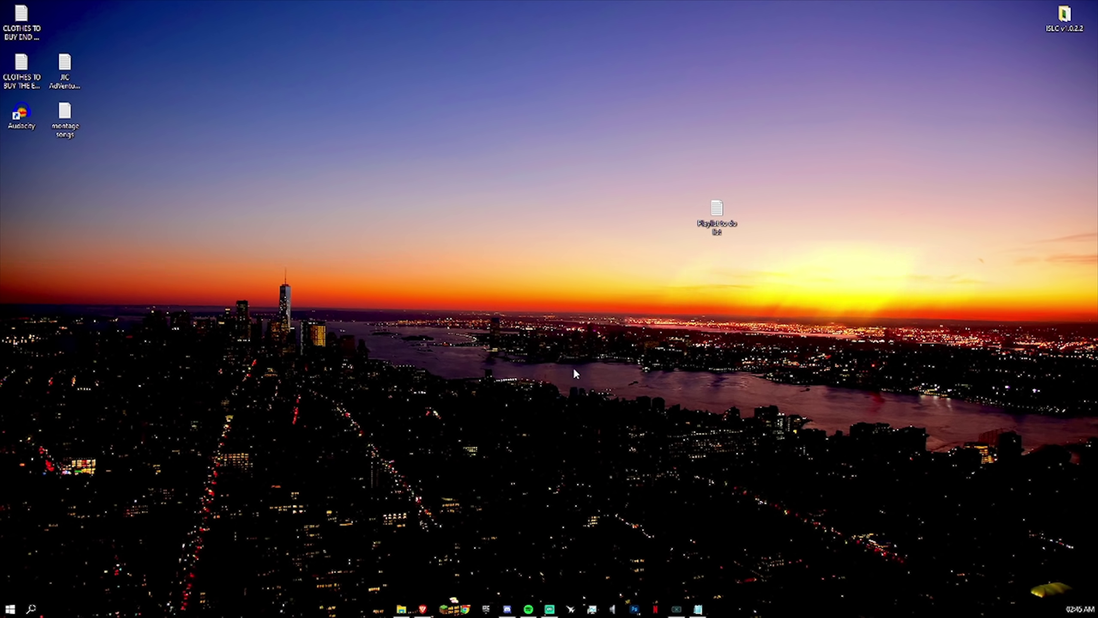
Search Windows for GeForce Experience and launch it
{"action": "left_click", "coordinate": [31, 609]}
{"action": "type", "text": "ge"}
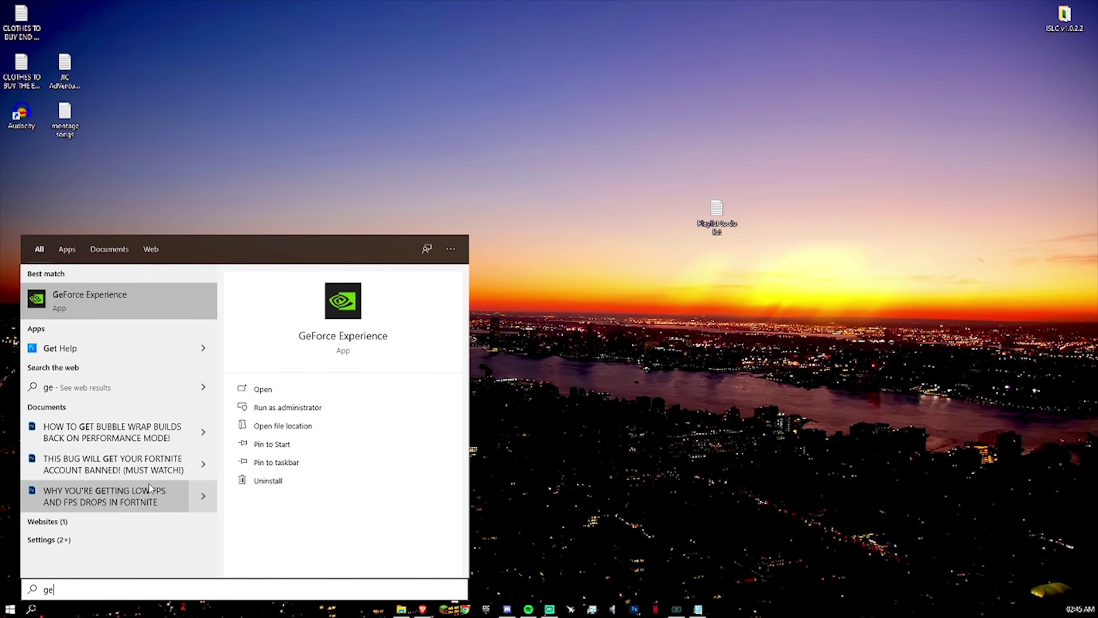
{"action": "left_click", "coordinate": [145, 317]}
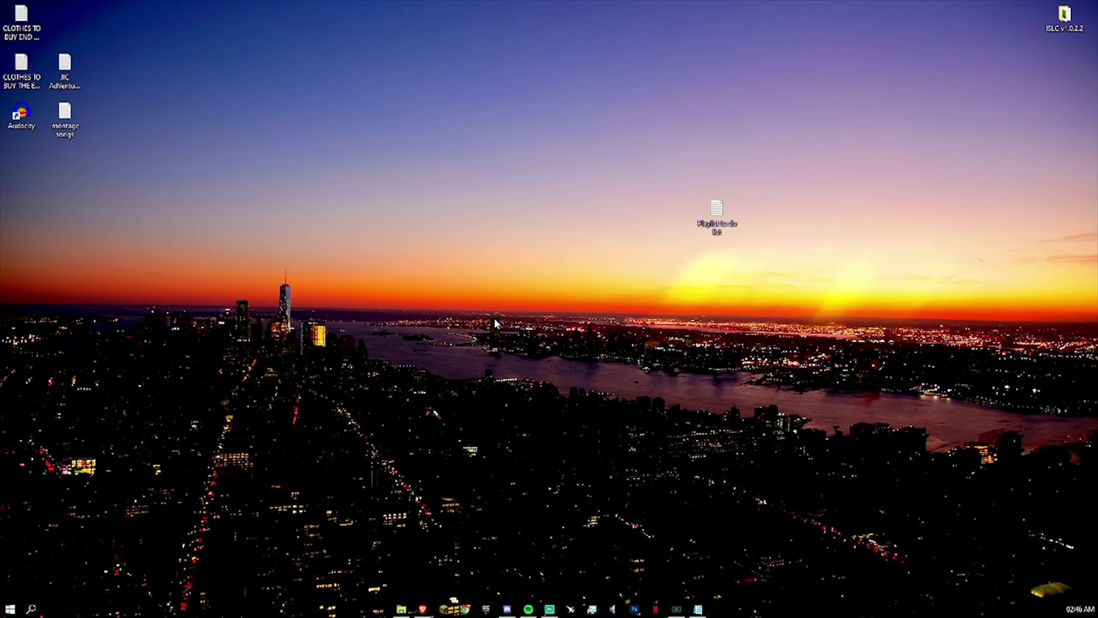
Open NVIDIA Control Panel from the desktop and show its Manage 3D settings page
{"action": "right_click", "coordinate": [536, 308]}
{"action": "left_click", "coordinate": [590, 398]}
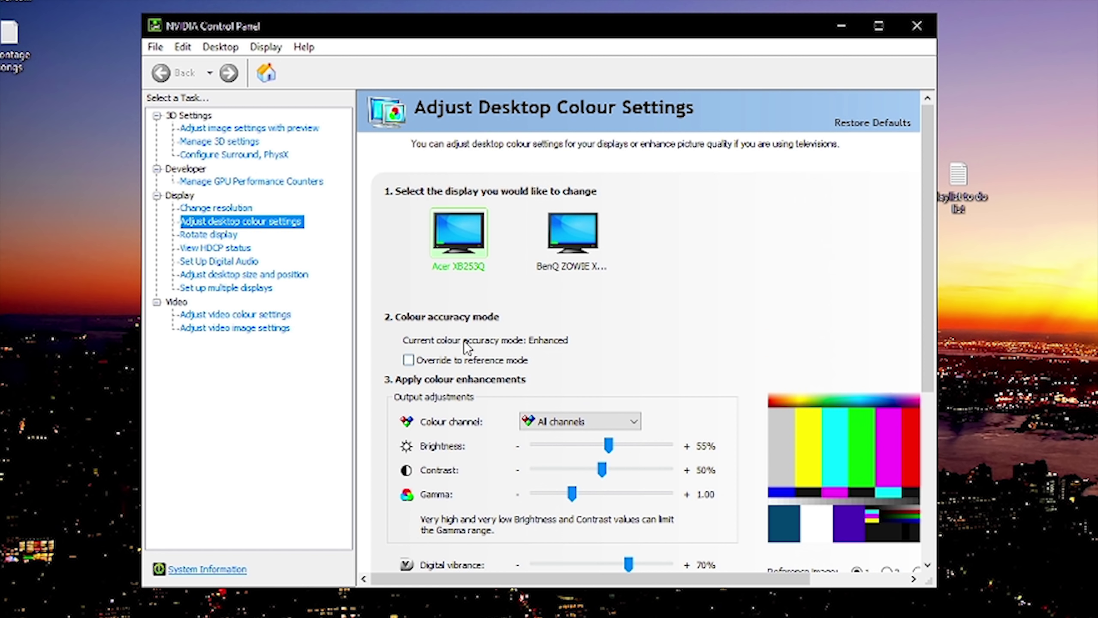
{"action": "left_click", "coordinate": [224, 209]}
{"action": "left_click", "coordinate": [229, 143]}
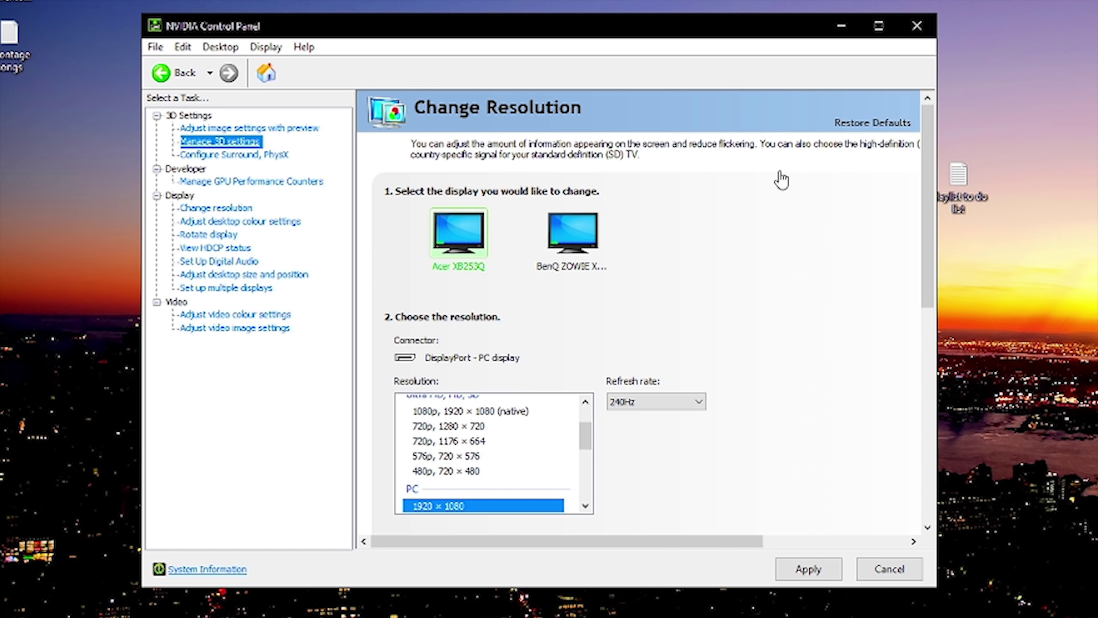
Review the global 3D settings list, including the antialiasing, DSR and low latency features
{"action": "scroll", "coordinate": [828, 275], "scroll_direction": "down", "scroll_amount": 3}
{"action": "mouse_move", "coordinate": [790, 192]}
{"action": "left_mouse_down"}
{"action": "mouse_move", "coordinate": [798, 329]}
{"action": "mouse_move", "coordinate": [789, 212]}
{"action": "left_mouse_up"}
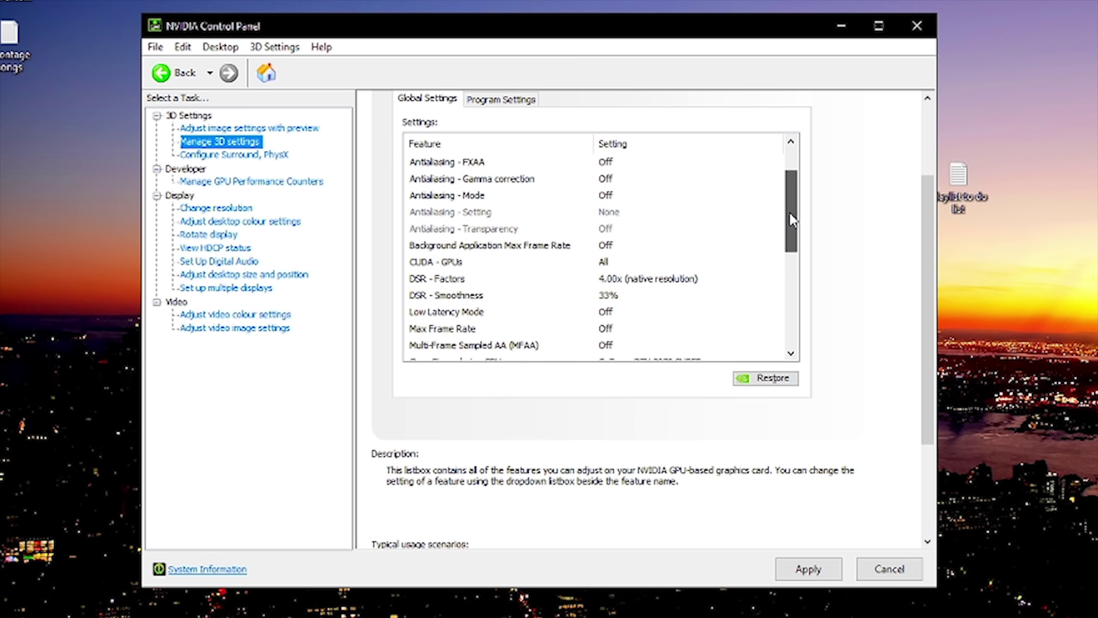
{"action": "scroll", "coordinate": [890, 413], "scroll_direction": "up", "scroll_amount": 3}
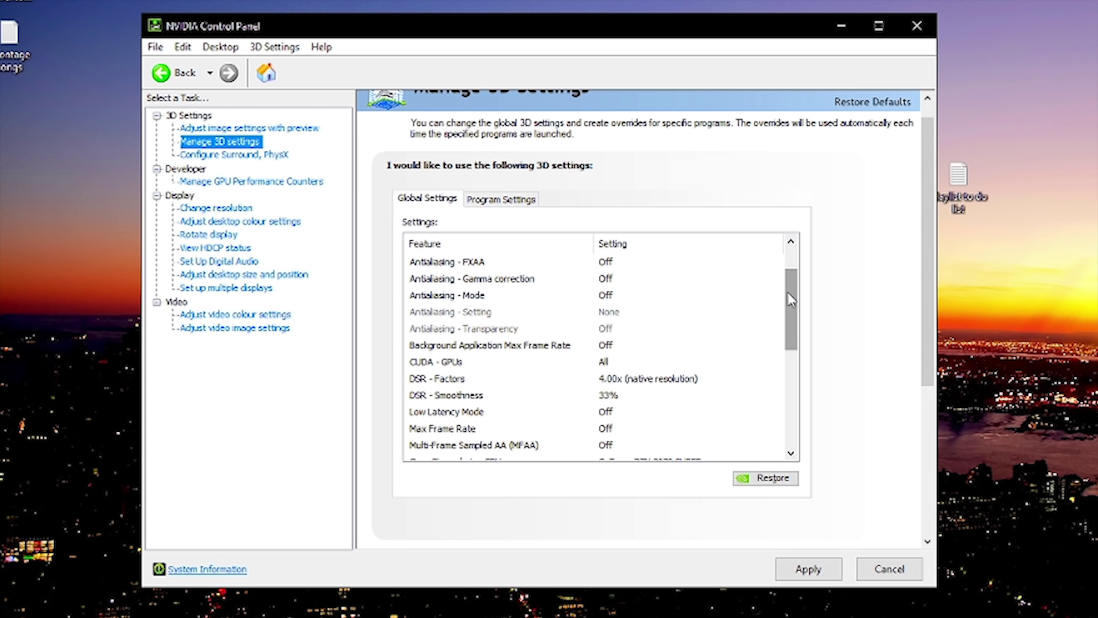
{"action": "left_click", "coordinate": [782, 279]}
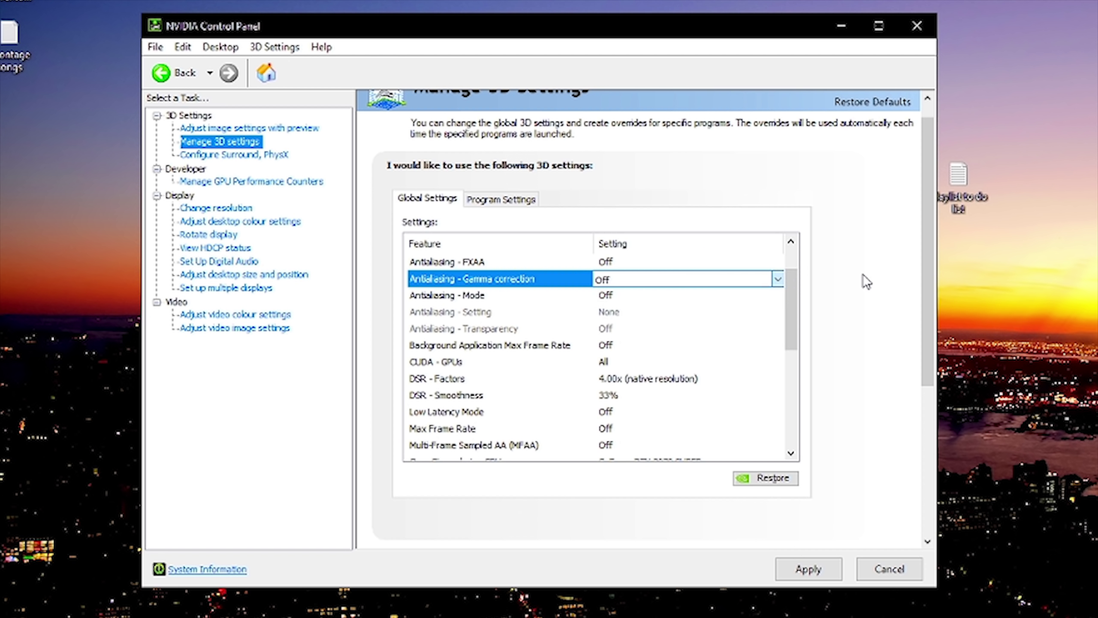
{"action": "scroll", "coordinate": [798, 300], "scroll_direction": "up", "scroll_amount": 1}
{"action": "left_click_drag", "start_coordinate": [811, 284], "coordinate": [229, 245]}
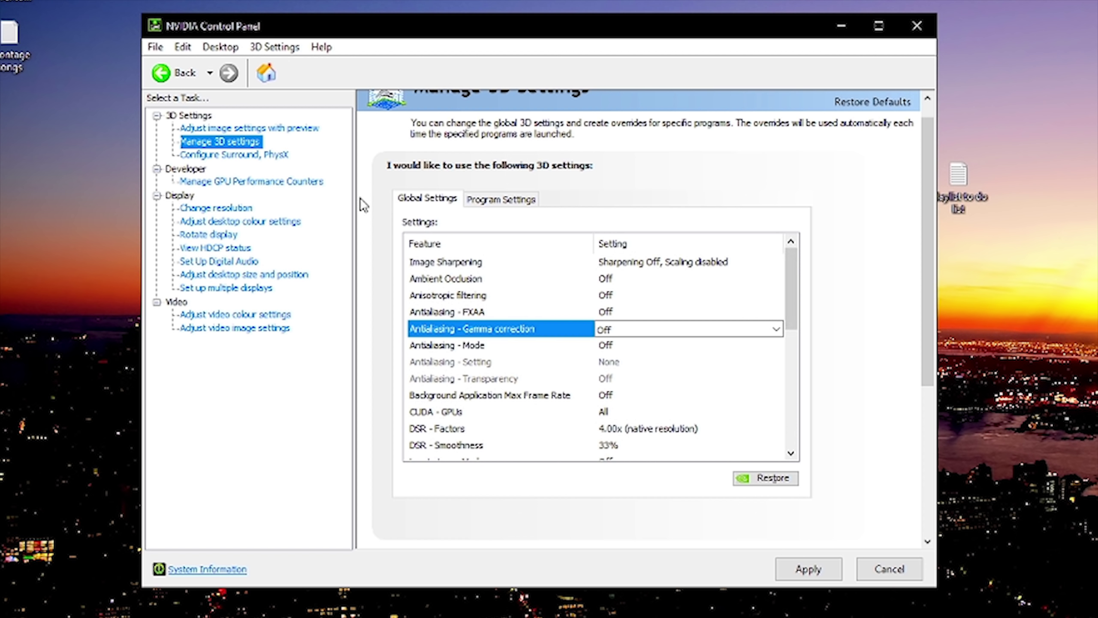